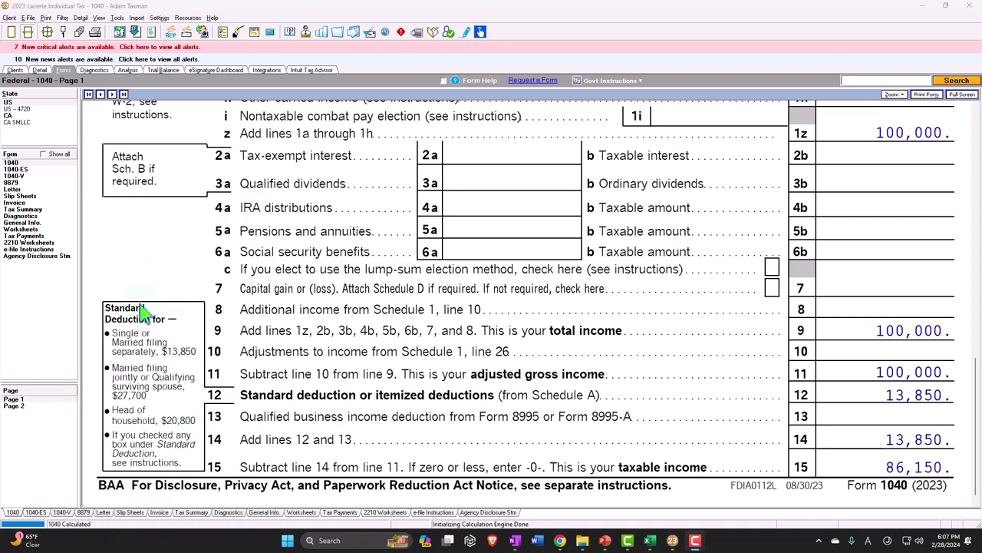
- Show all forms in the list and open page 1 of Form 1040-SR
click(43, 154)
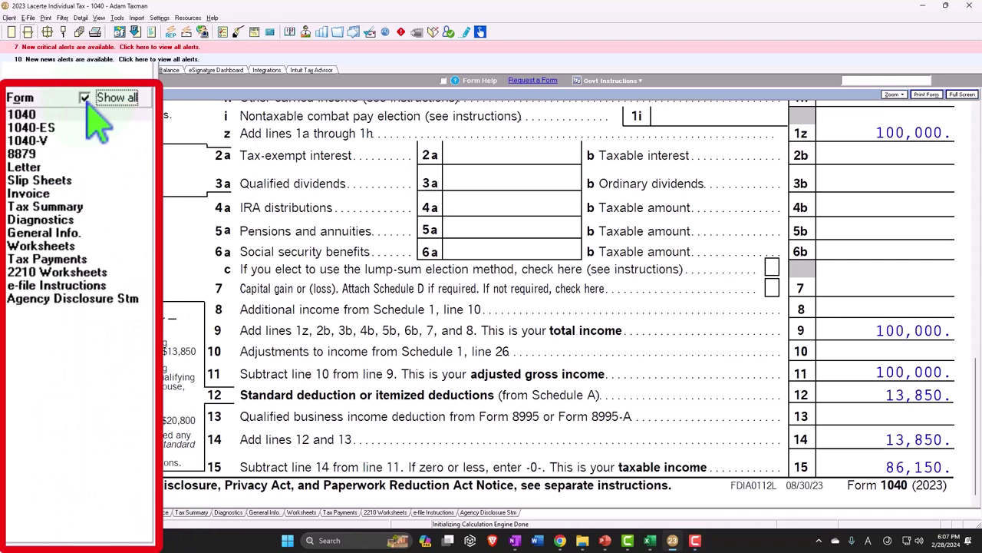
click(38, 128)
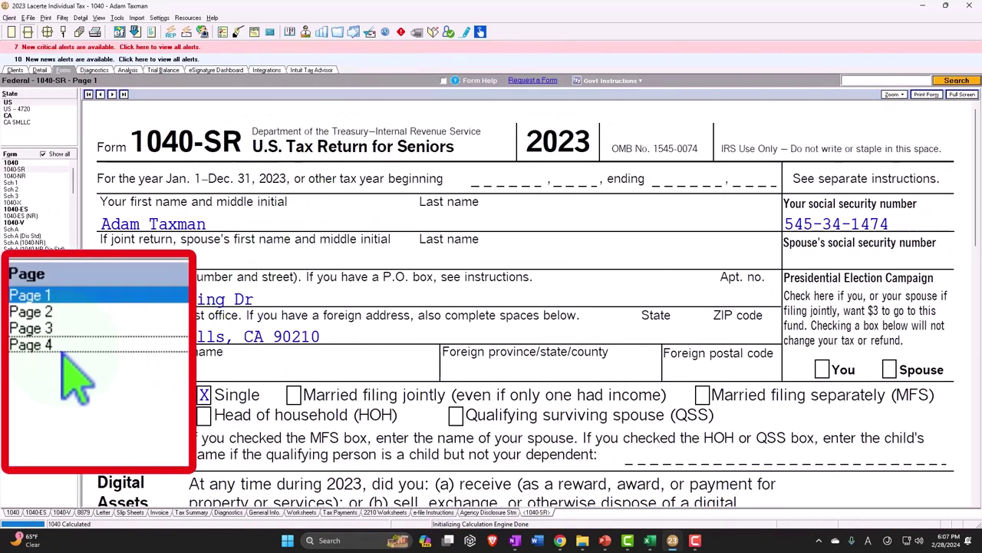
- Review the 1040-SR page 4 senior Standard Deduction Chart
click(22, 420)
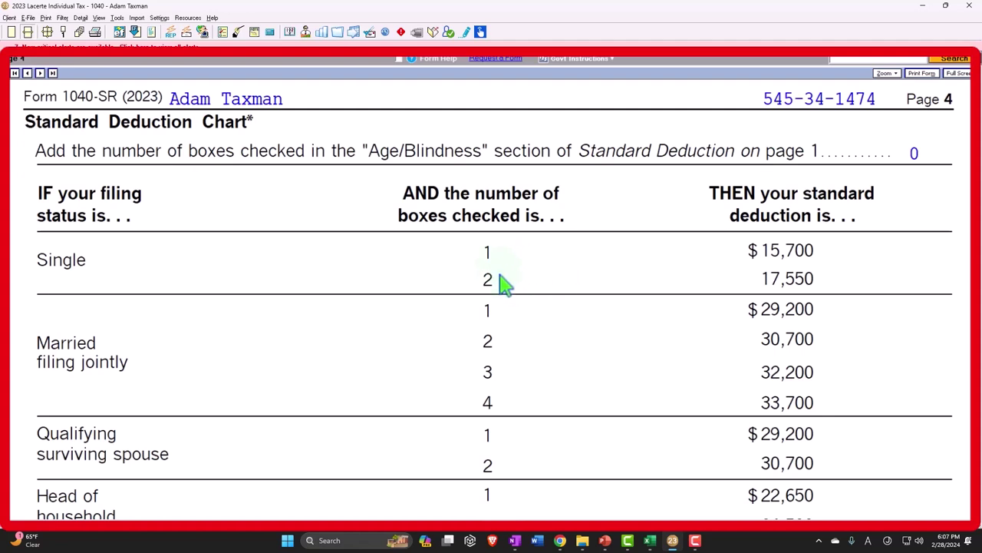
scroll(503, 284, down, 2)
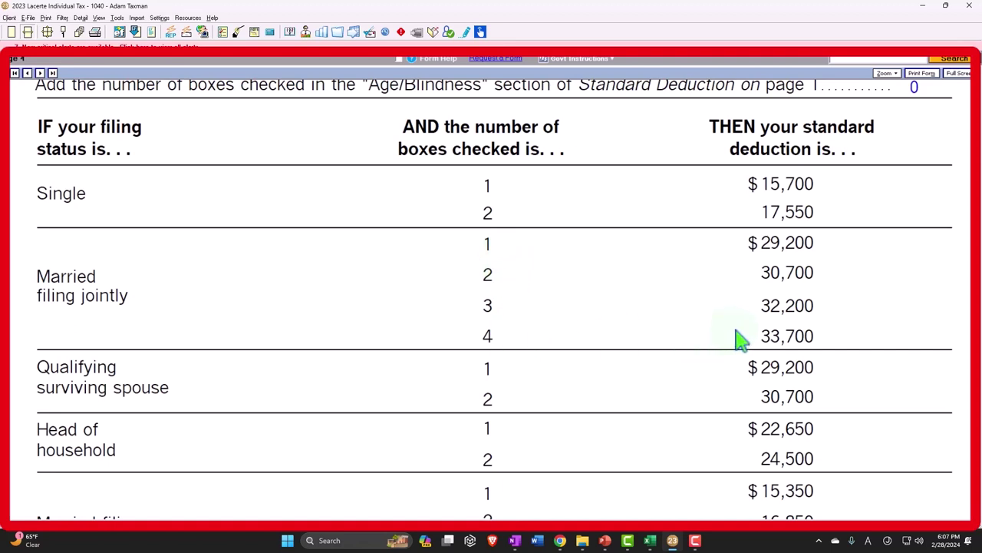
scroll(737, 338, down, 1)
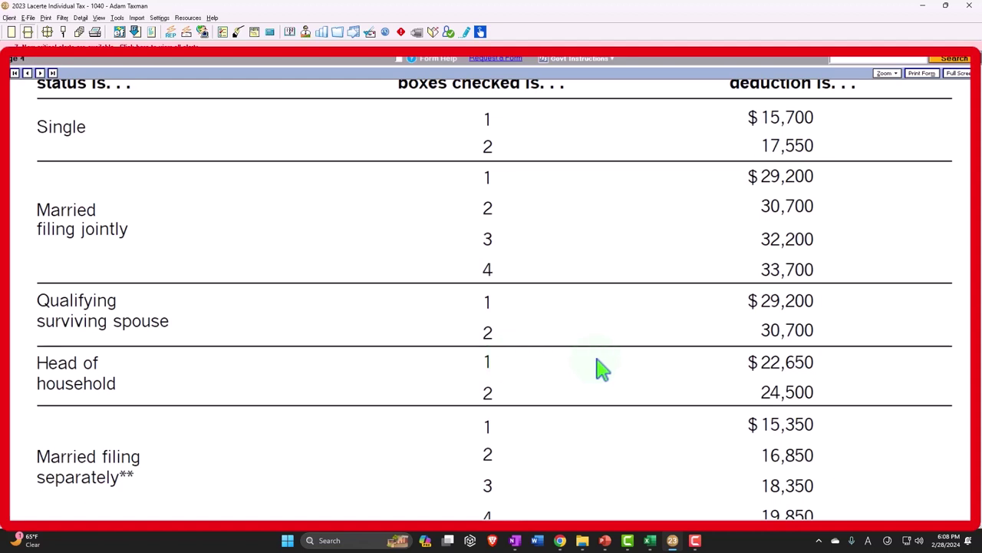
scroll(601, 368, down, 1)
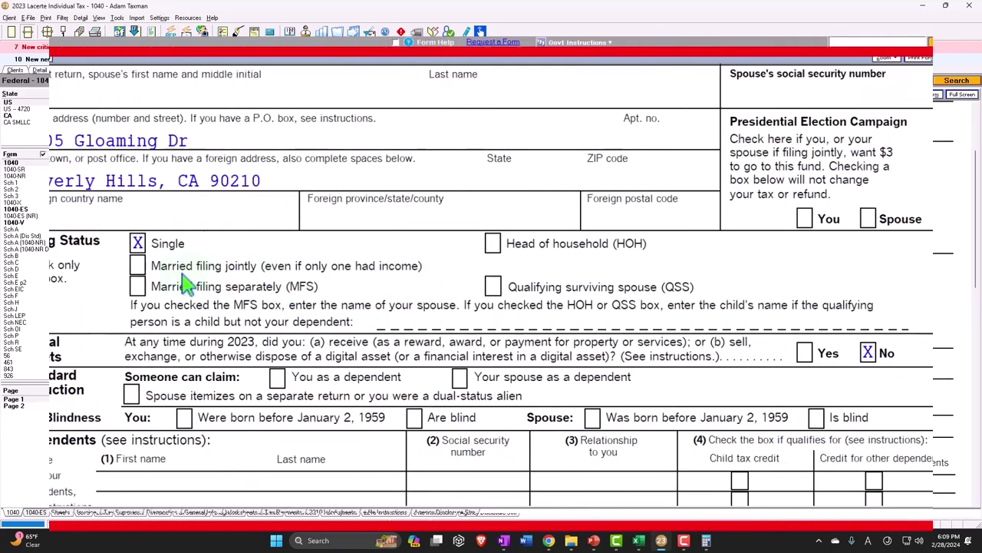
- Scroll Form 1040 down to line 15's 86,150 taxable income, then leave full-screen view
scroll(248, 301, down, 3)
scroll(186, 283, down, 2)
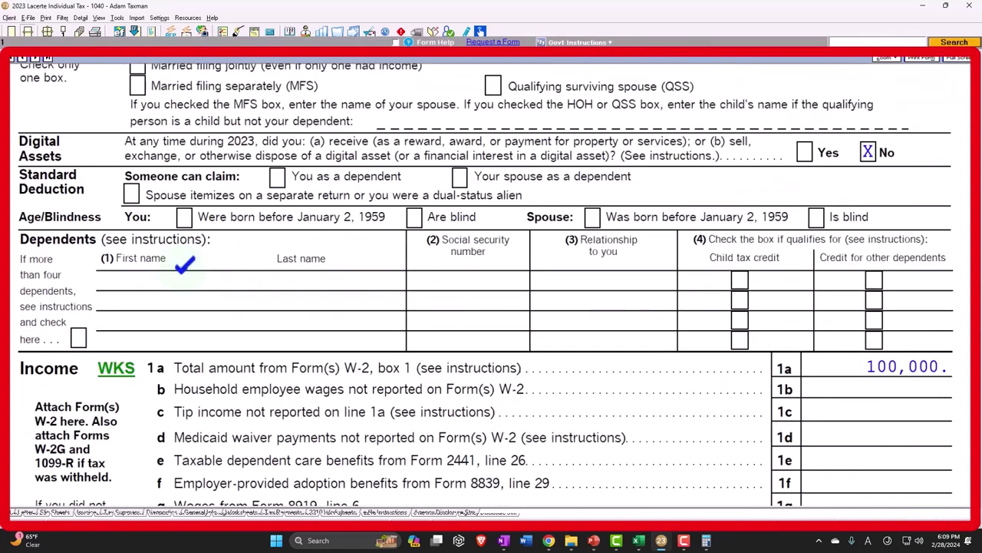
scroll(185, 265, down, 4)
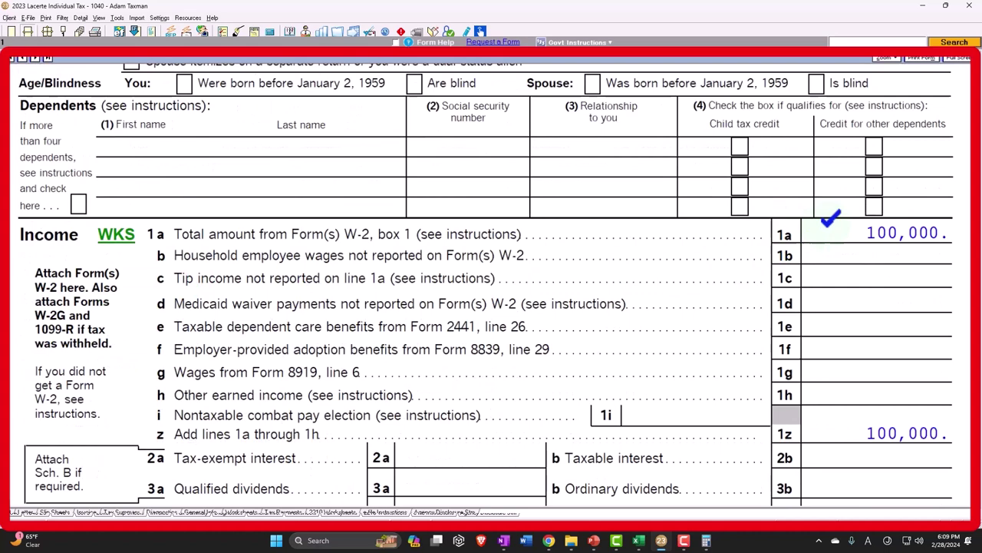
scroll(830, 219, down, 10)
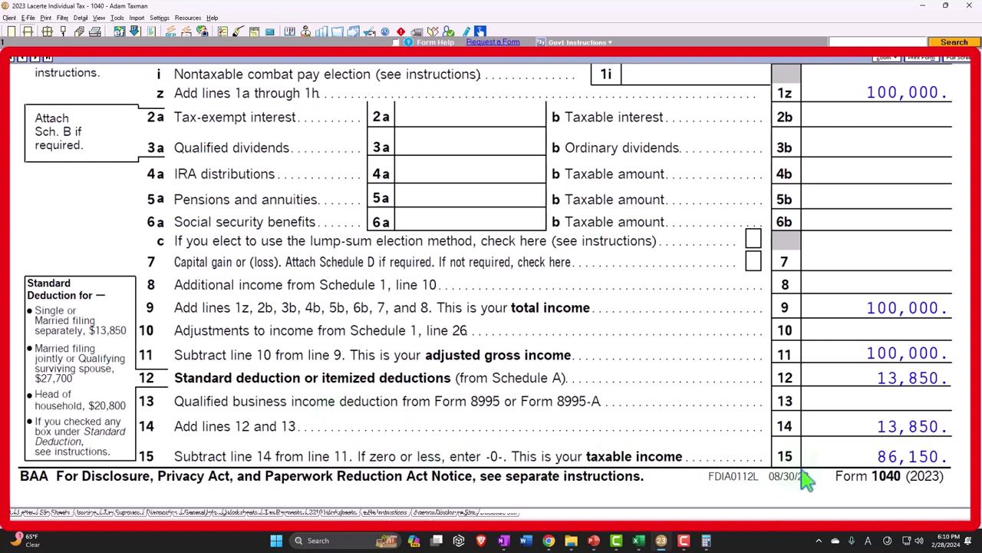
key(Escape)
mouse_move(844, 537)
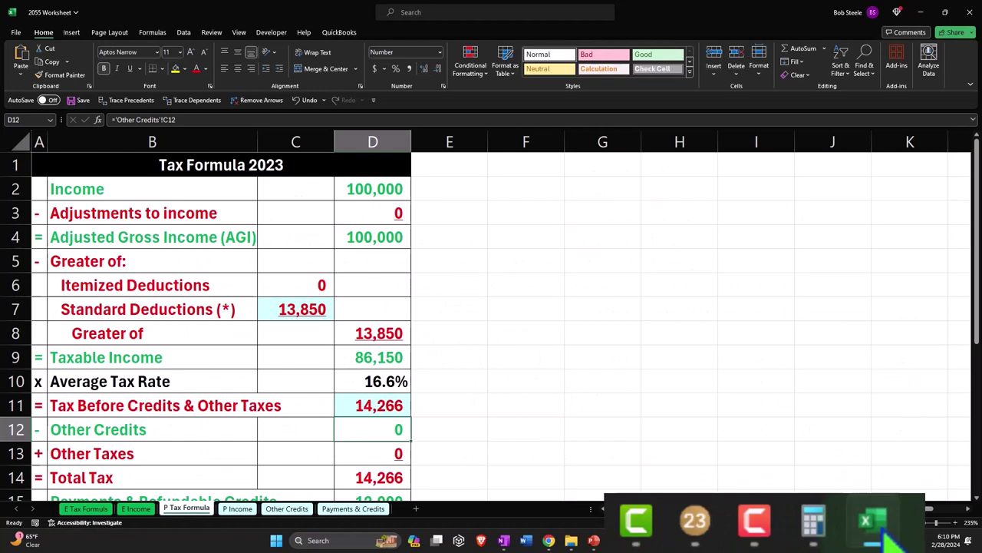
- Bring up Excel and view the P Income sheet, then return to P Tax Formula
click(867, 526)
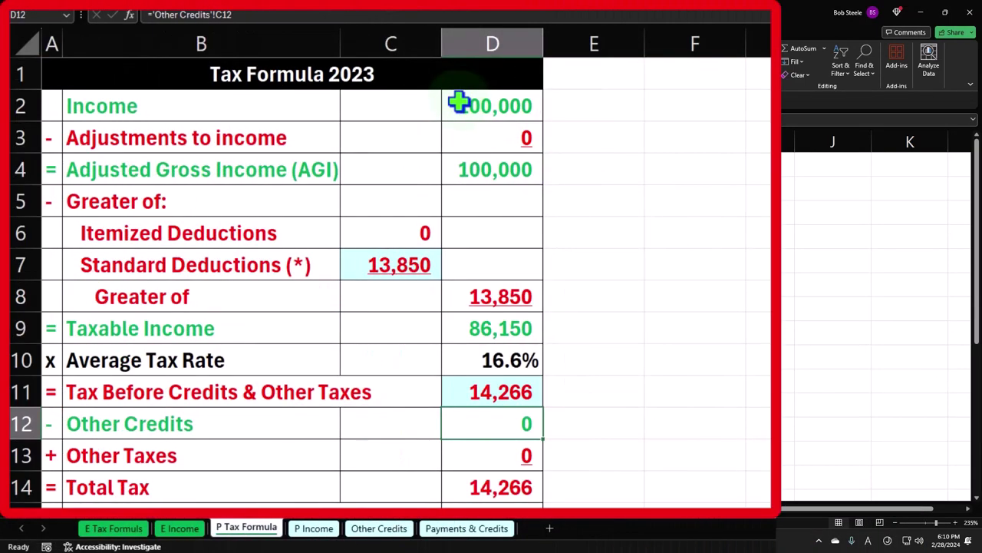
click(326, 529)
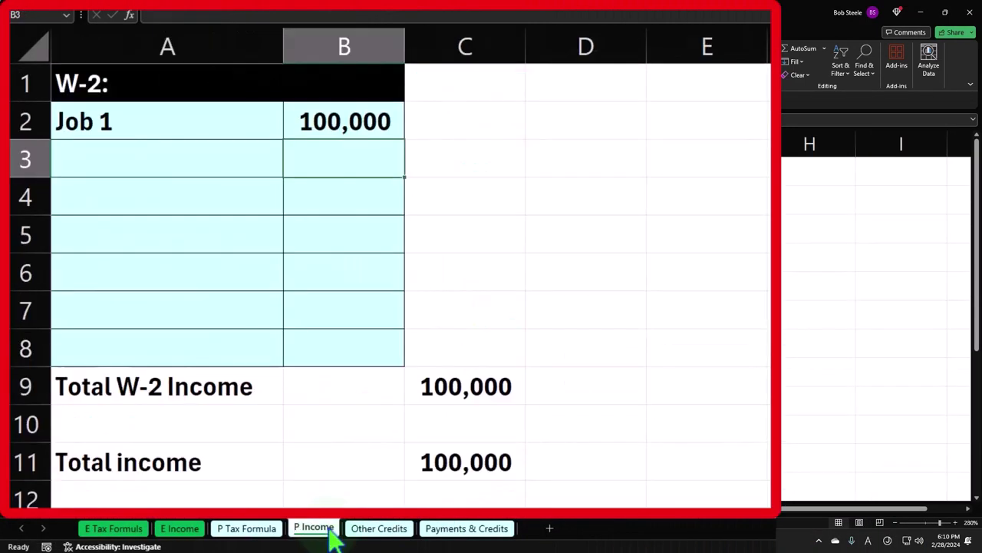
click(257, 528)
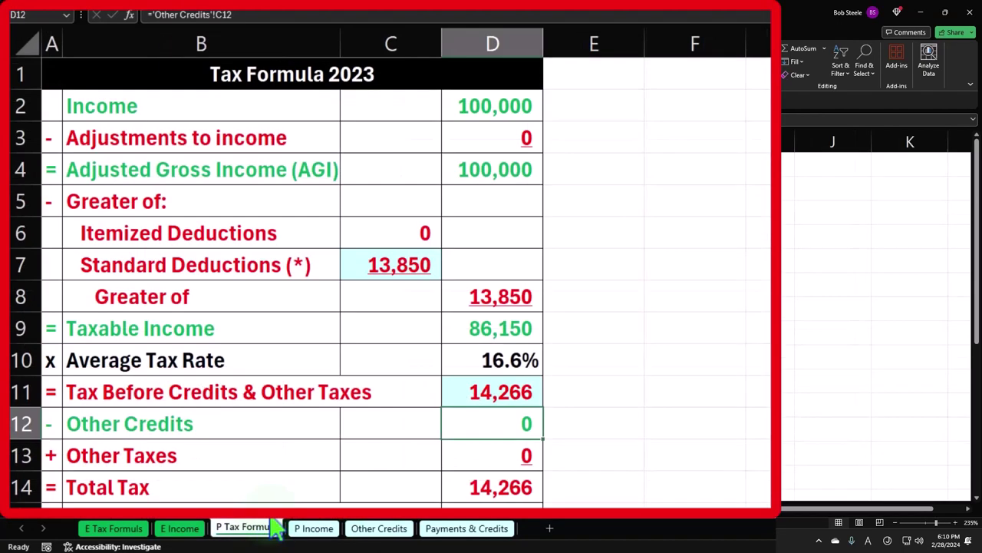
- Inspect the formulas for adjustments D3, standard deduction C7, greater-of deduction D8 and taxable income D9
click(464, 132)
key(Down)
key(Down)
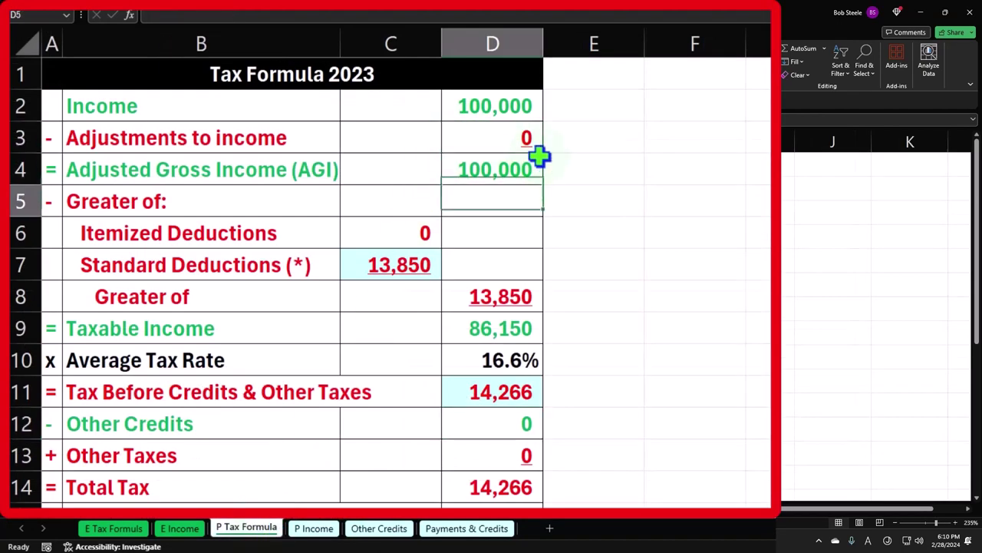
key(Down)
key(Down)
key(Left)
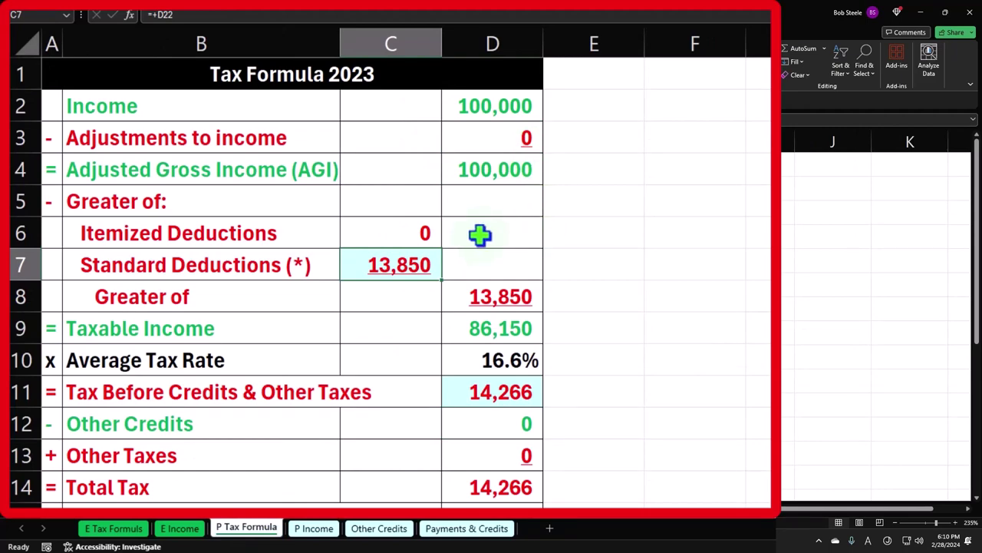
double_click(395, 273)
scroll(404, 291, down, 5)
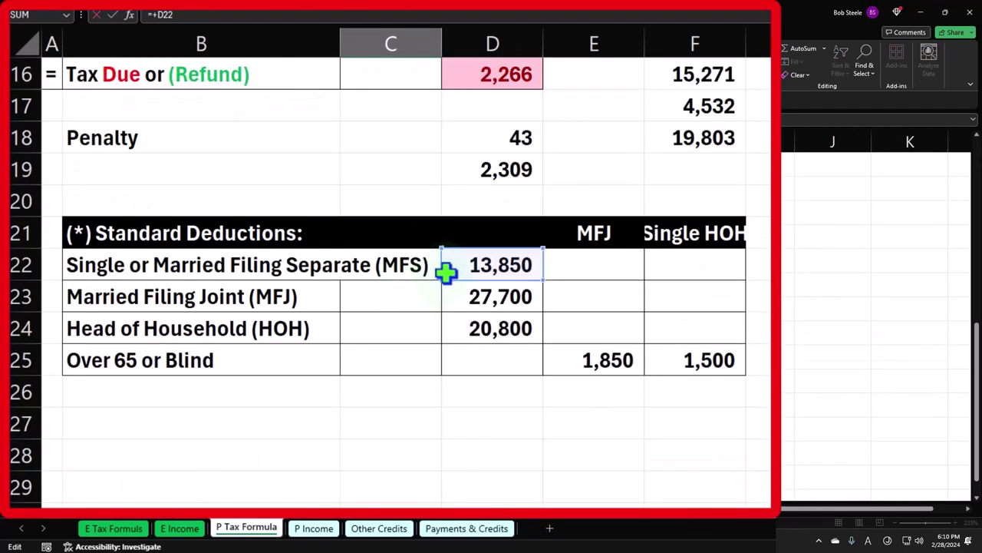
key(Return)
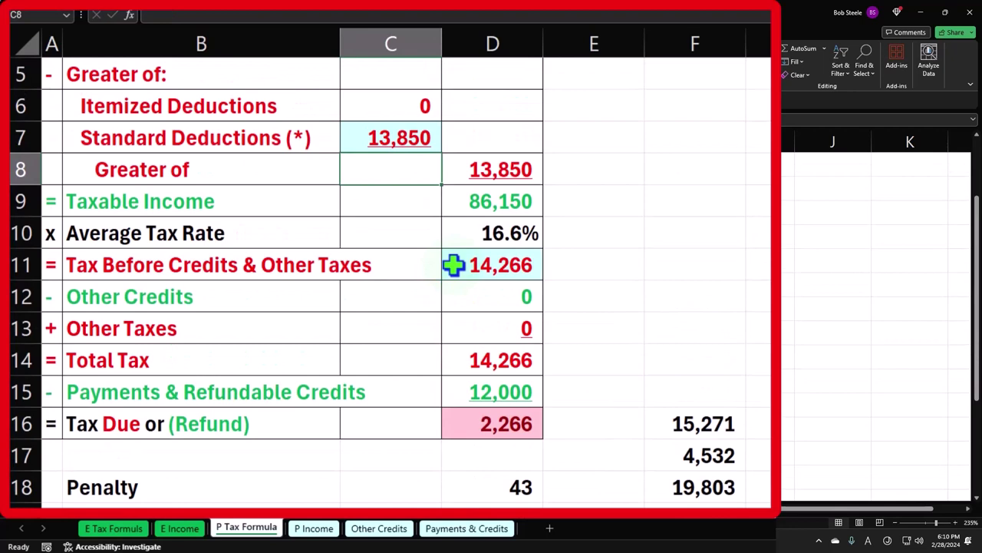
click(482, 178)
key(Down)
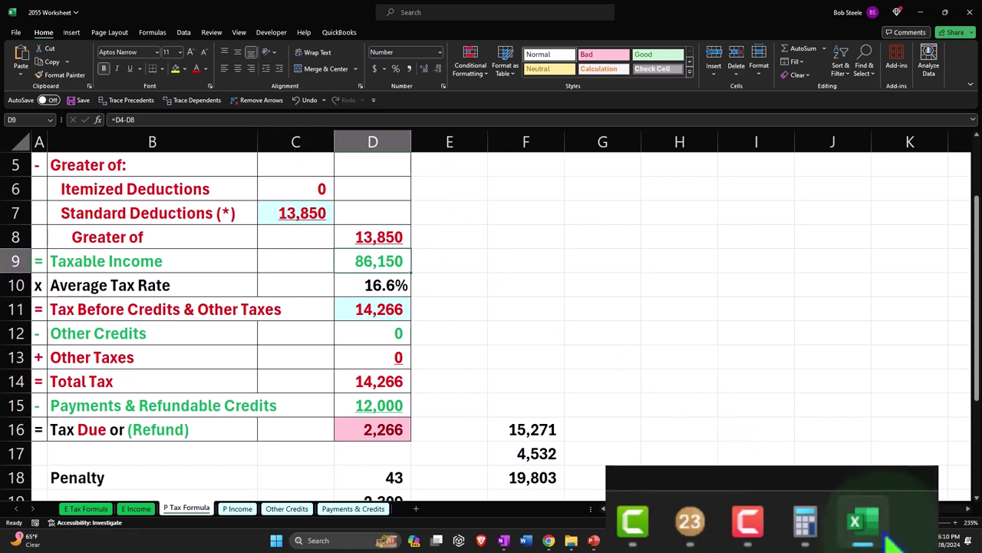
- View Form 1040 page 2 in Lacerte down to lines 37–38: 14,266 tax, 43 penalty, 2,309 owed
click(638, 539)
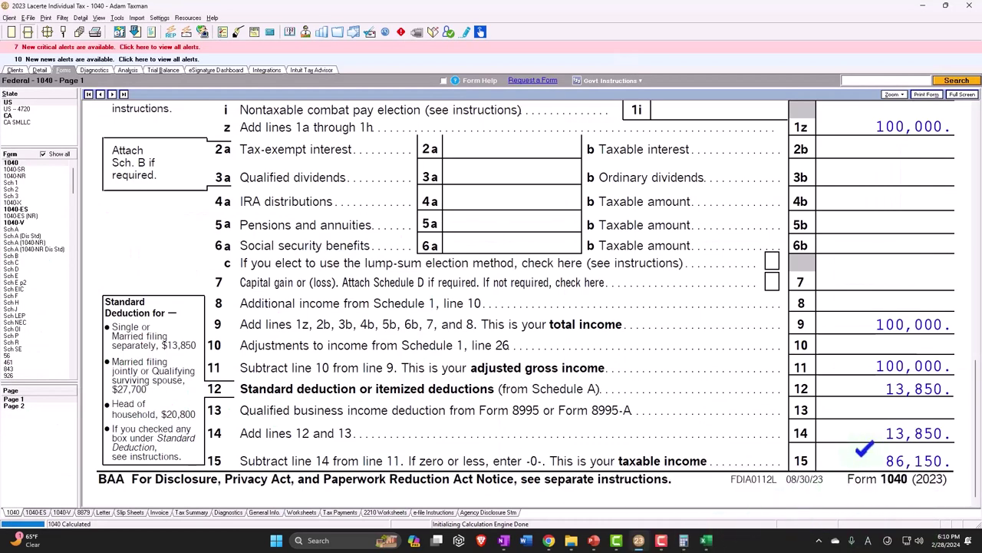
click(13, 405)
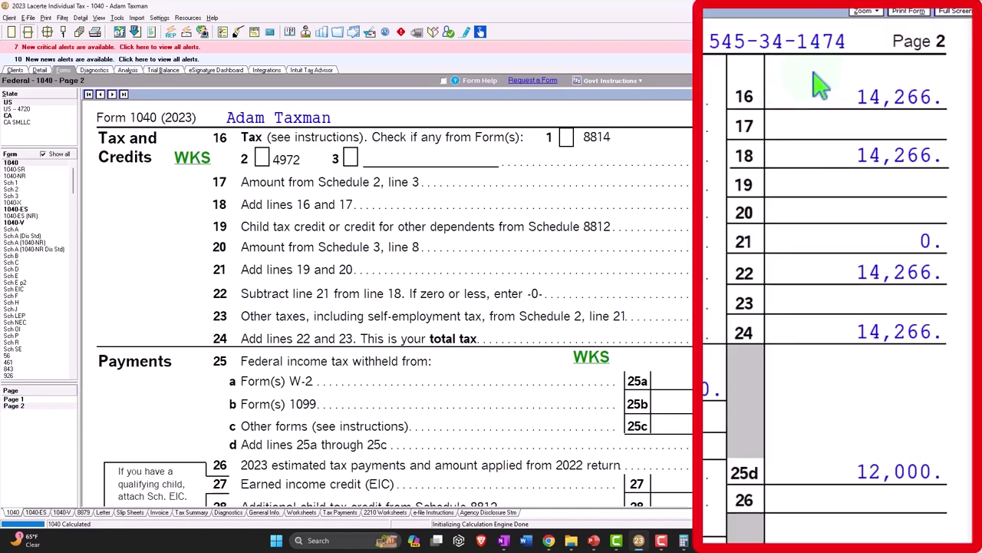
click(705, 540)
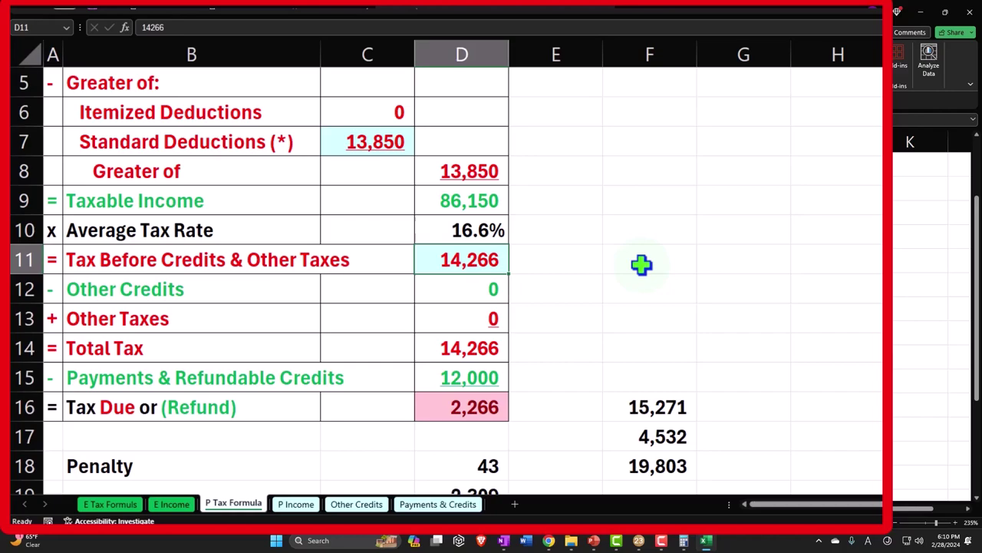
click(706, 541)
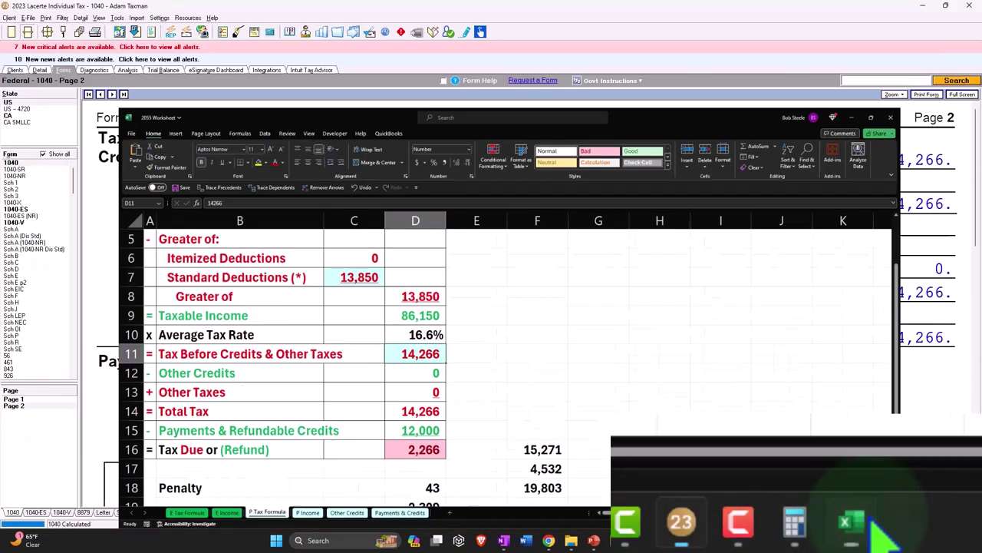
scroll(741, 395, down, 3)
scroll(736, 381, down, 5)
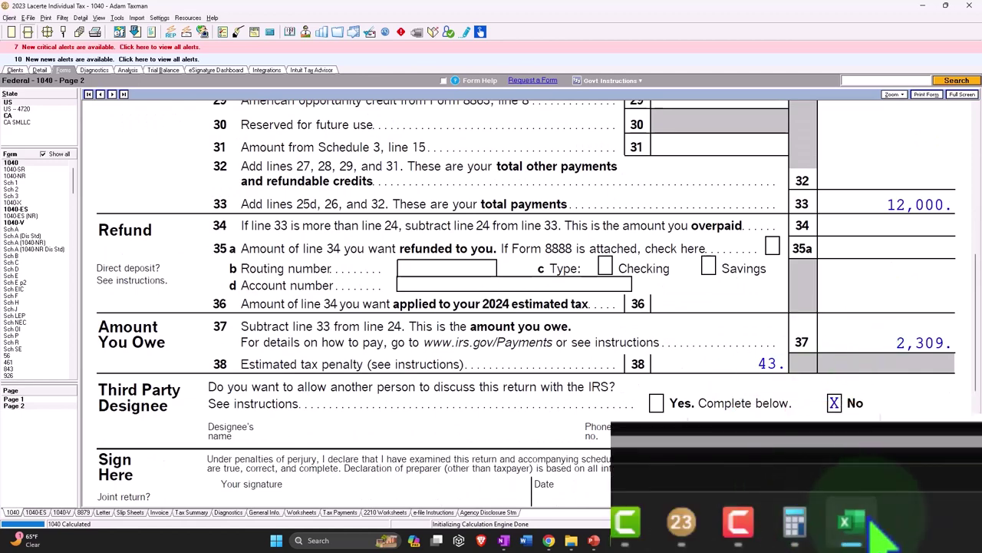
- Back in Excel, check the tax due formula in D16 and the 2,309 total owed in D19
click(705, 540)
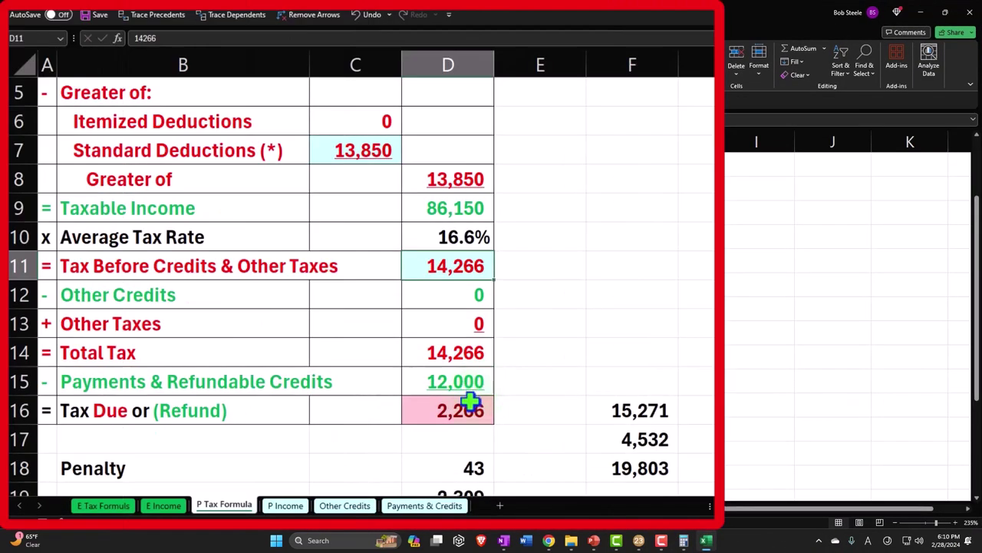
click(470, 401)
scroll(470, 407, down, 1)
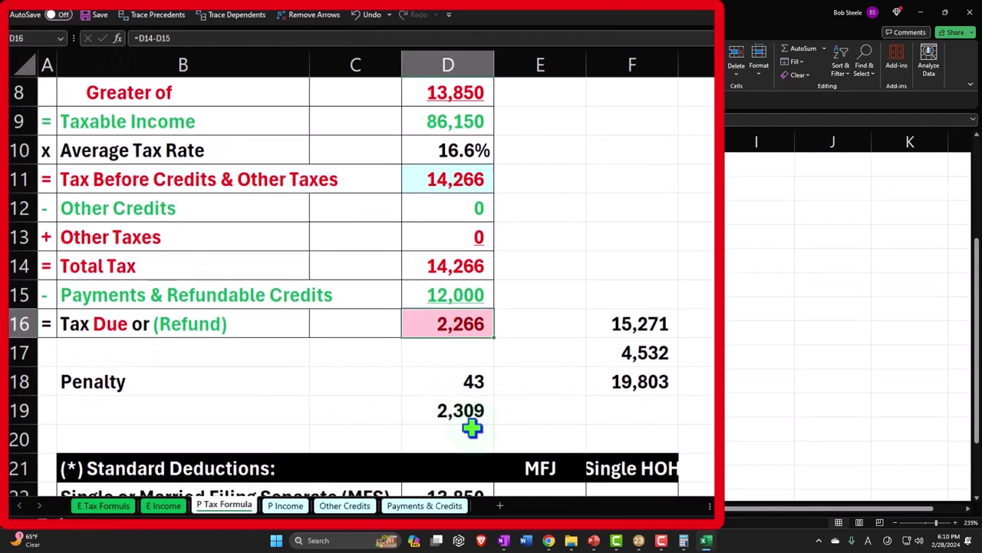
click(465, 411)
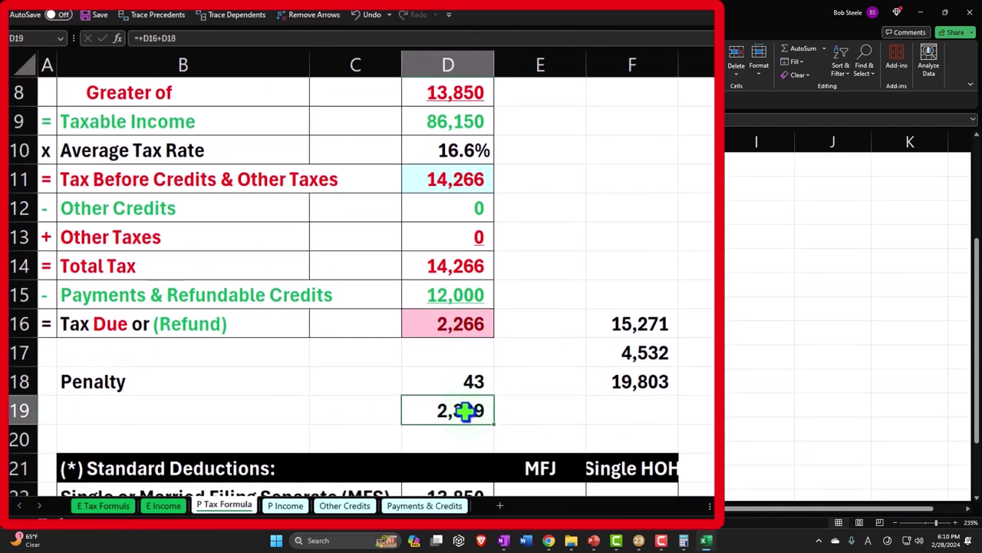